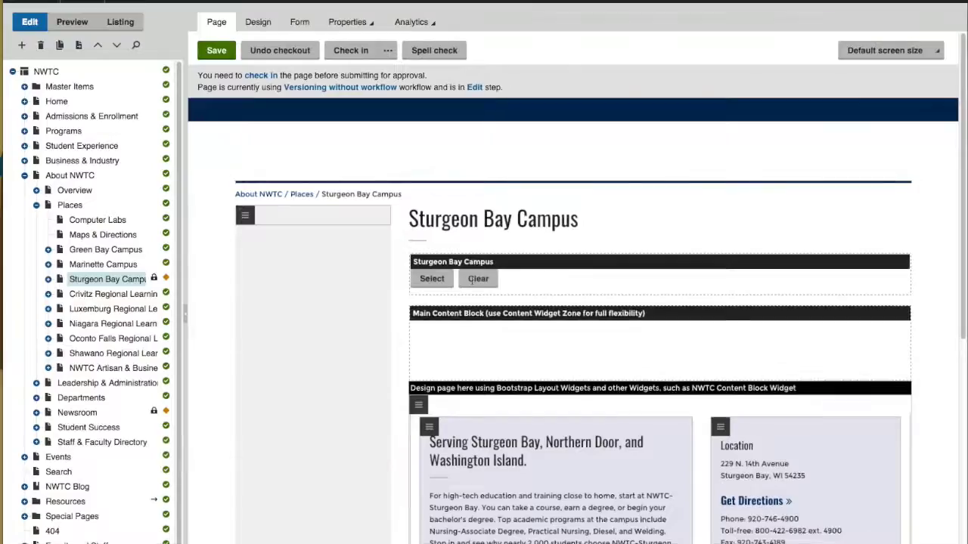
Move the Connect with Us block above the Serving Sturgeon Bay text, and return it beneath the Location block
scroll(865, 251, "down", 7)
scroll(865, 251, "up", 4)
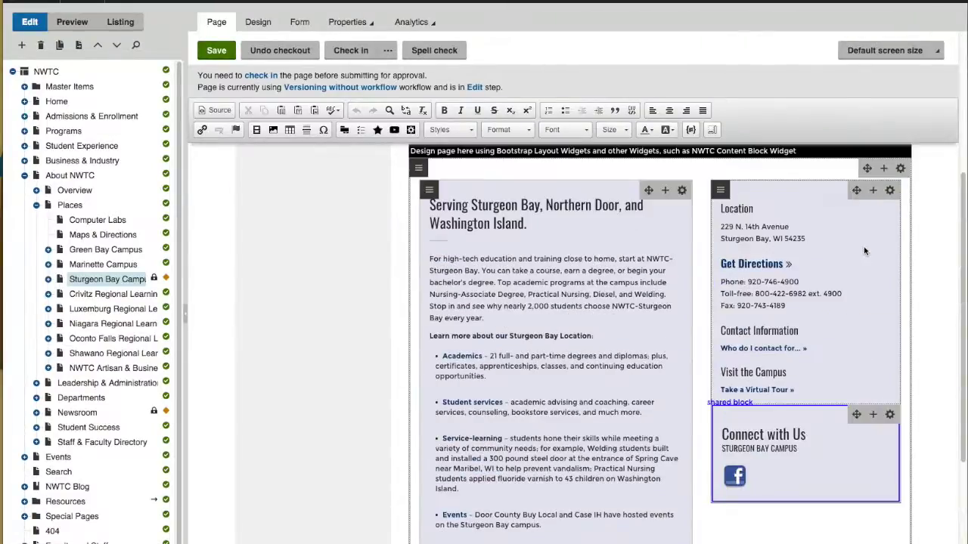
left_click_drag(857, 191, 678, 222)
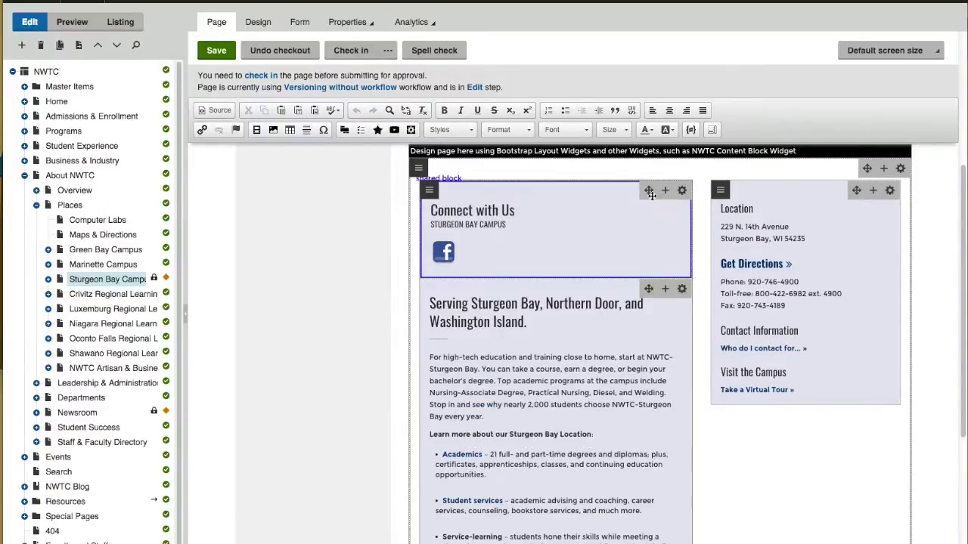
left_click_drag(648, 190, 764, 393)
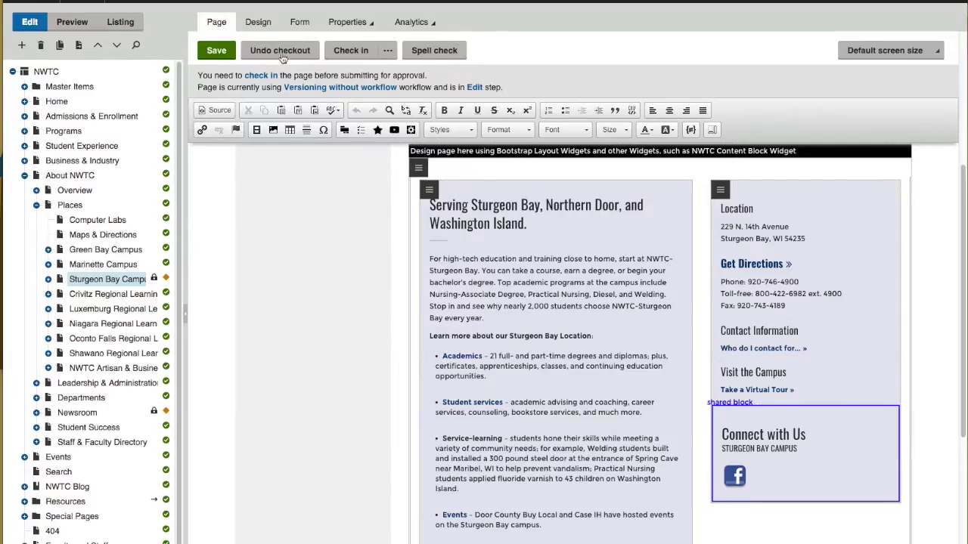
Check in the Sturgeon Bay Campus page and check it out again for editing
left_click(350, 50)
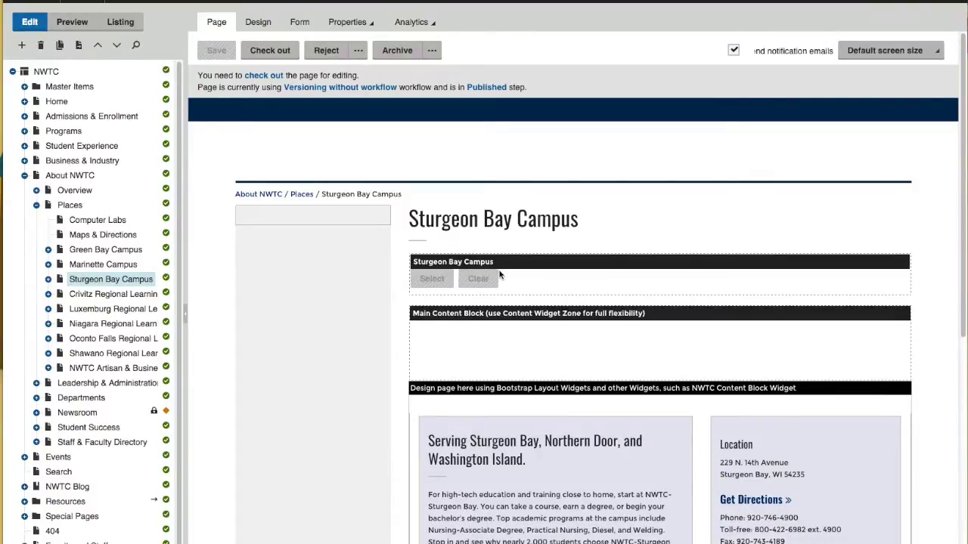
left_click(264, 53)
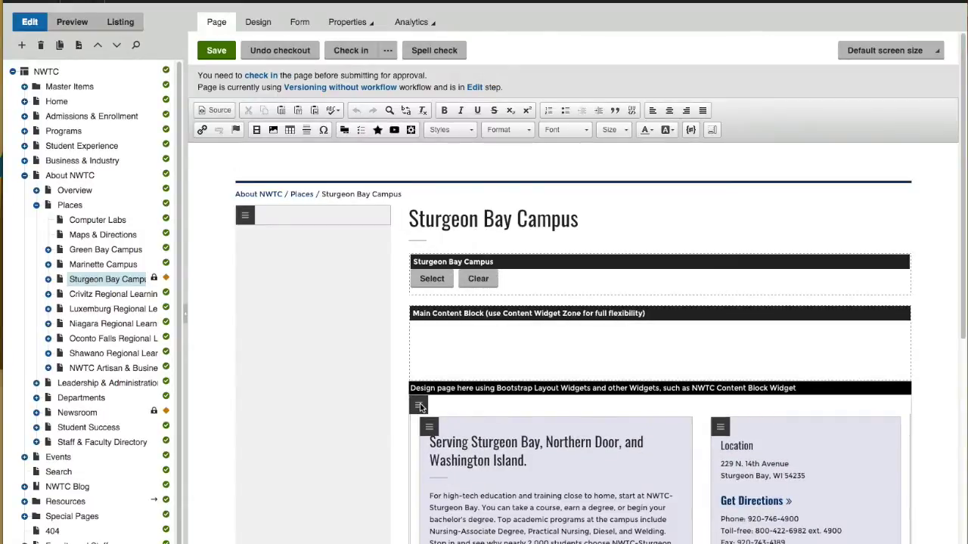
Add a Bootstrap Layout widget to the main design zone of the Sturgeon Bay Campus page
left_click(420, 450)
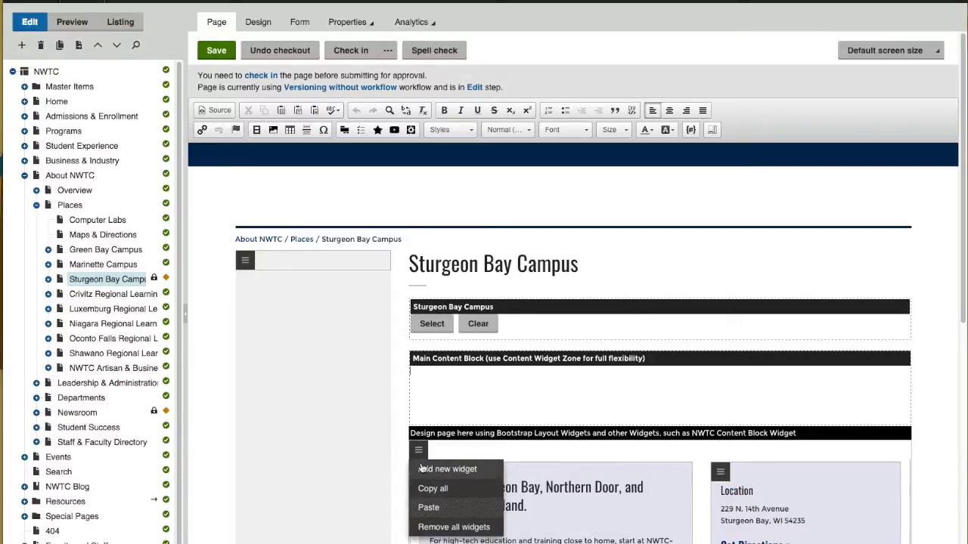
left_click(446, 469)
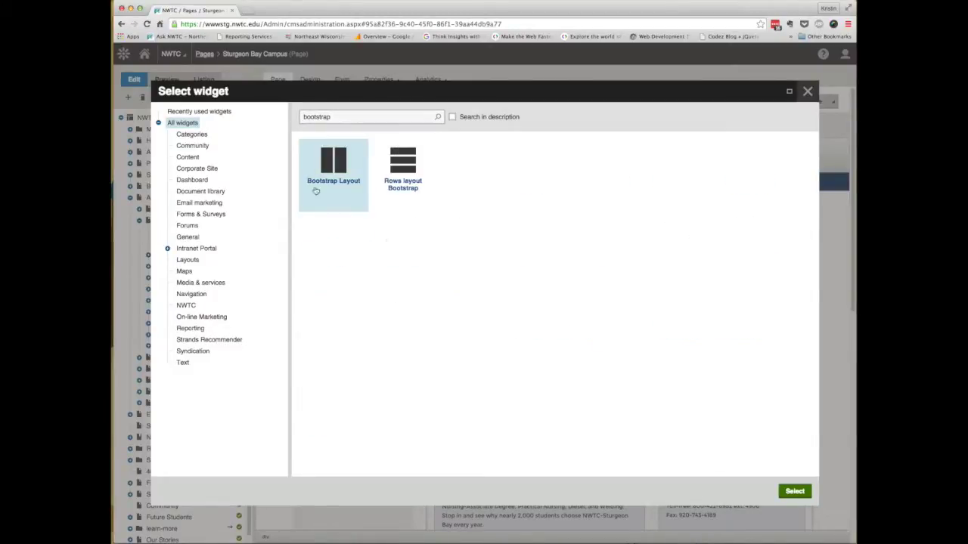
left_click(316, 192)
left_click(796, 492)
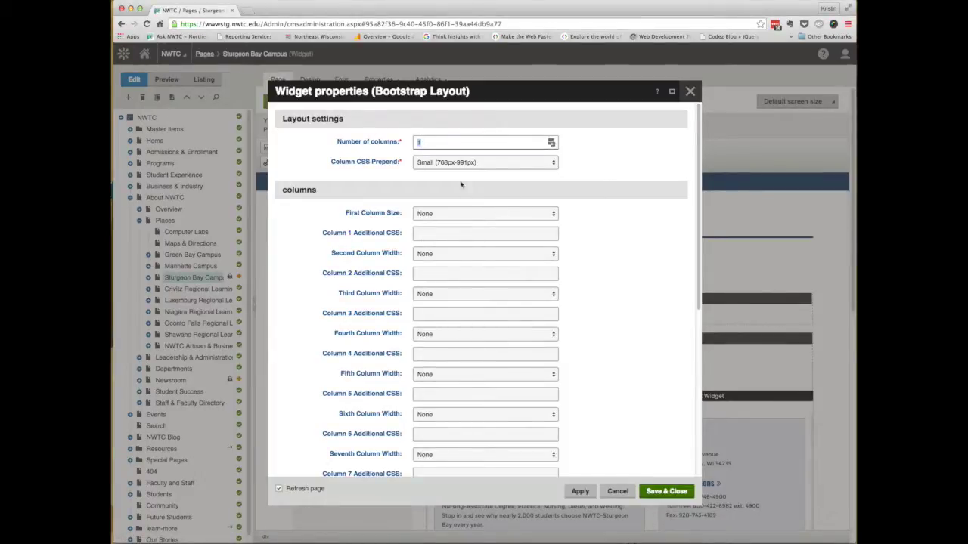
Set the layout to 3 columns with the first and second at 4 Column (33%), and open the third column's width options
left_click(452, 215)
left_click(445, 251)
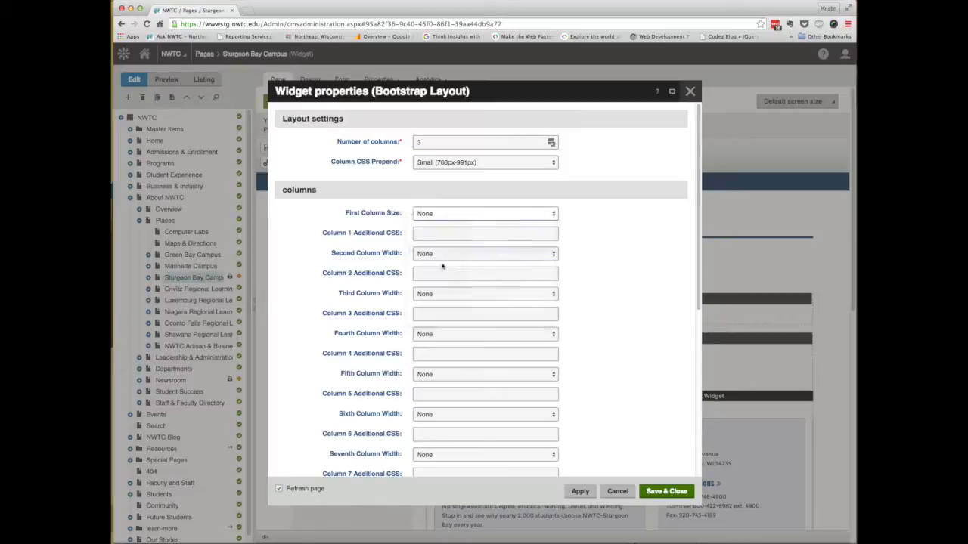
left_click(443, 255)
left_click(442, 288)
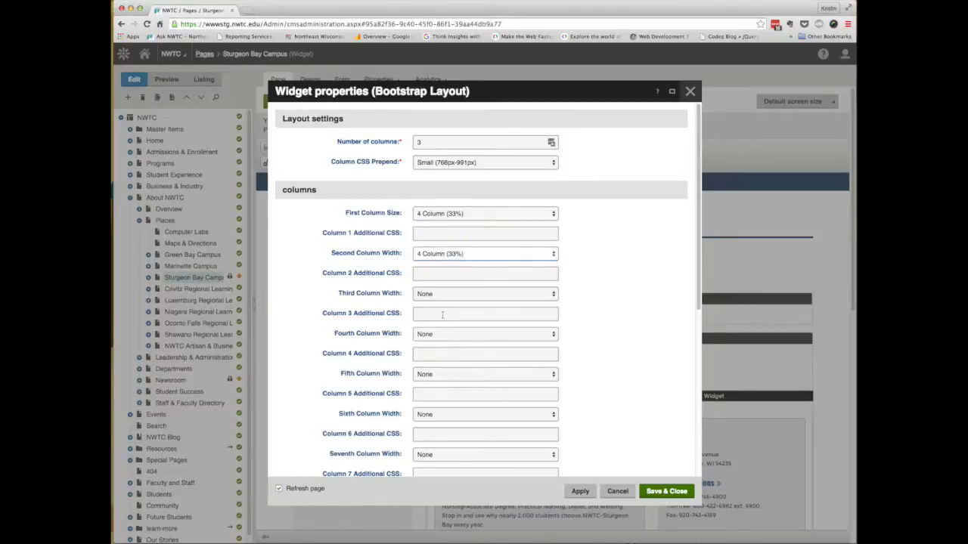
left_click(440, 297)
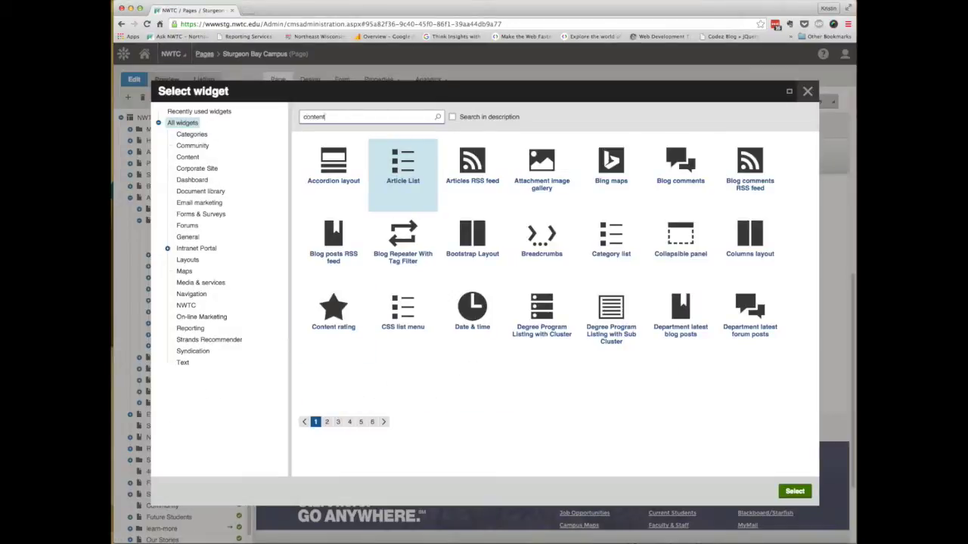
Add an NWTC Content Block widget containing "Sample text" to the first column of the new layout
left_click(429, 153)
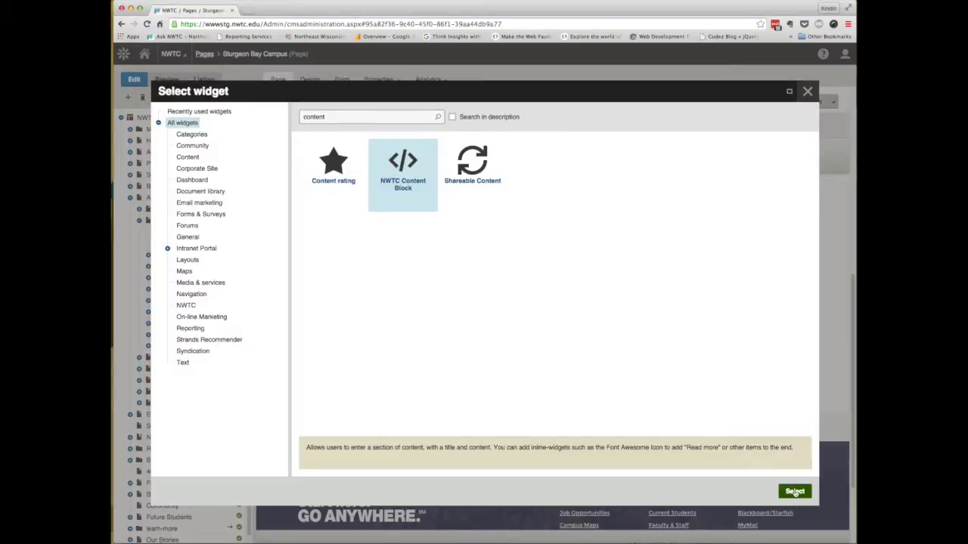
left_click(795, 492)
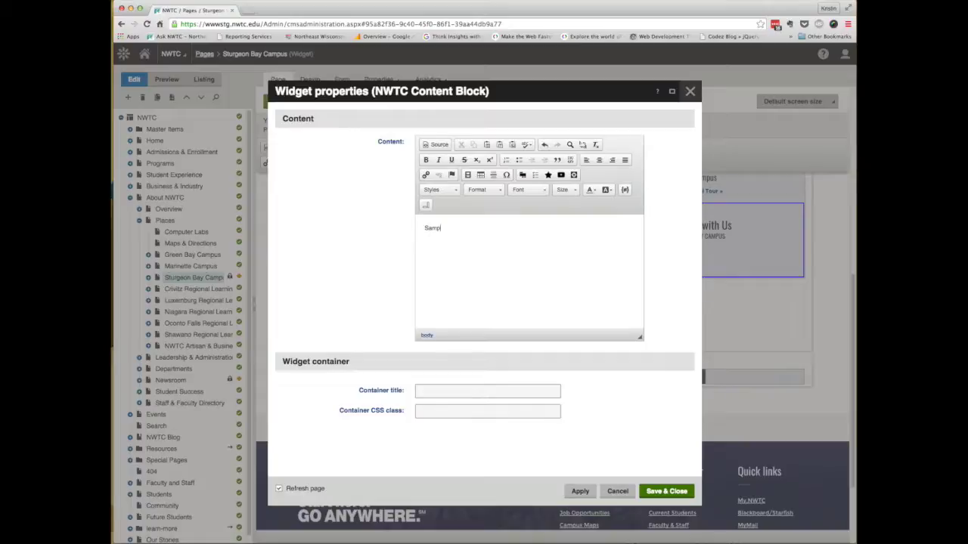
type("Sample text")
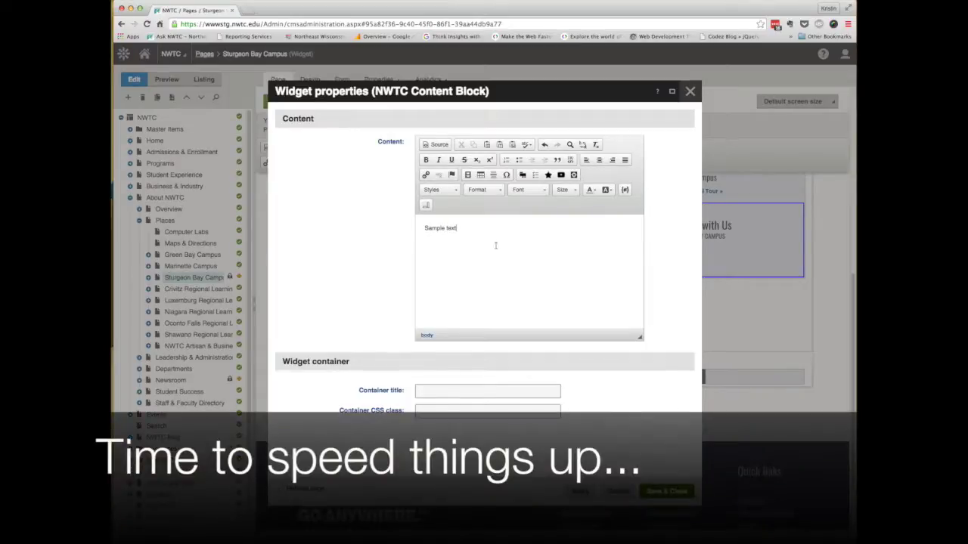
left_click(666, 492)
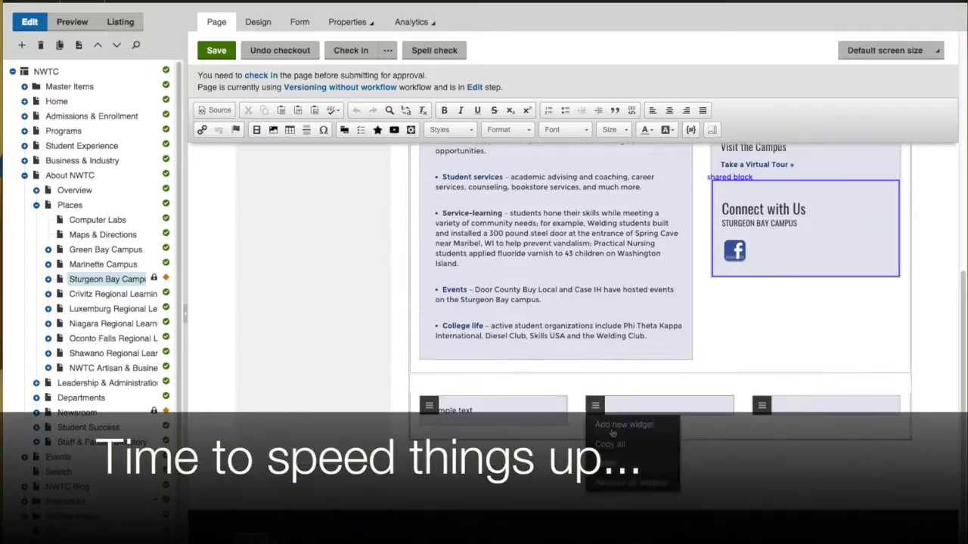
Search the widgets for "flickr" and add a Flickr User Feed widget to the middle column
left_click(440, 363)
type("flickr")
left_click(289, 143)
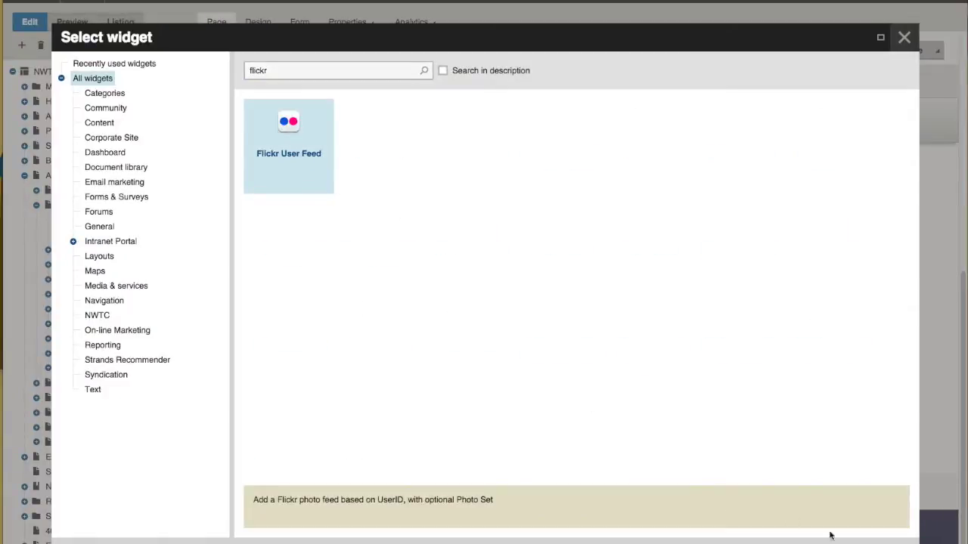
left_click(828, 533)
Enter the Flickr account's user ID in the feed widget's properties and save them
key("ctrl+v")
left_click(451, 201)
key("ctrl+v")
triple_click(452, 216)
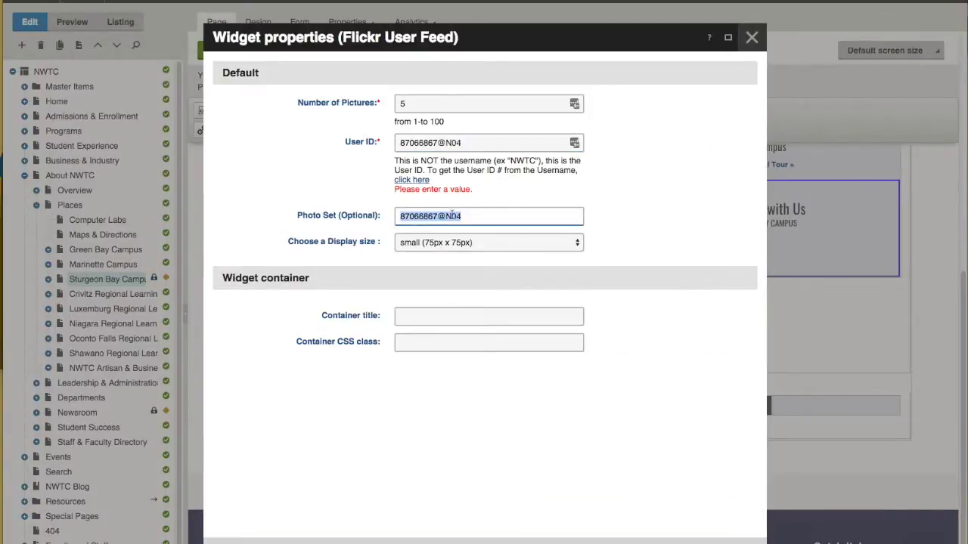
left_click(682, 529)
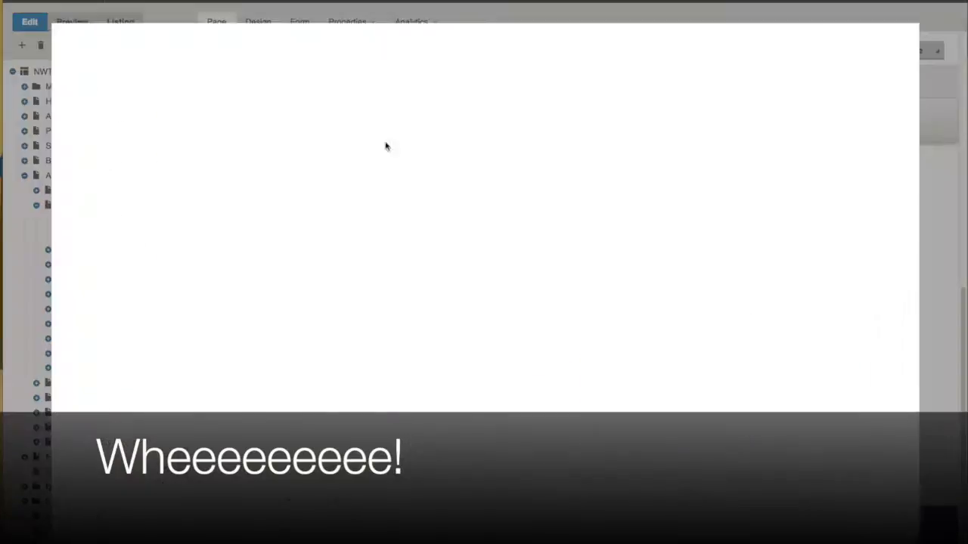
Search the widgets for "link" and add a Link Button widget to the three-column layout
type("link")
left_click(557, 143)
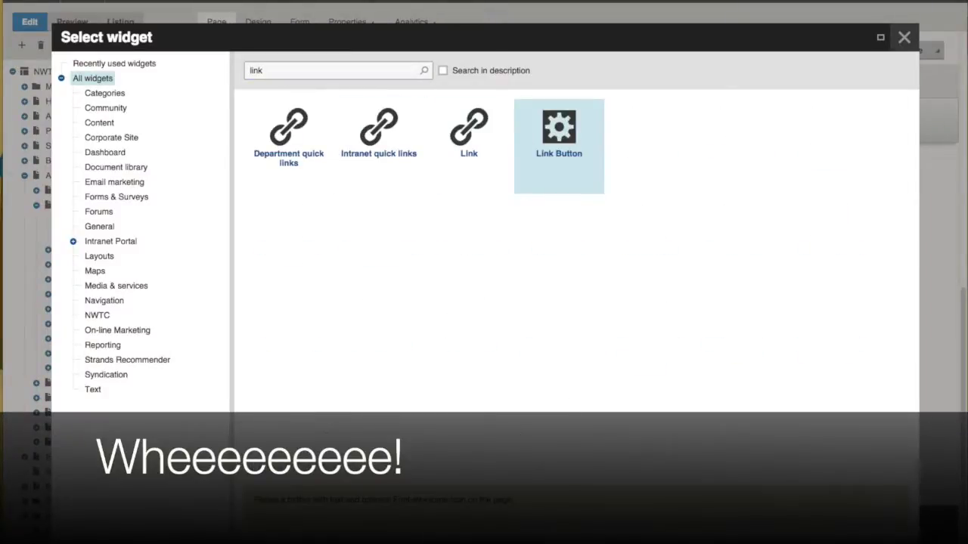
left_click(828, 533)
left_click(402, 102)
type("Sample button")
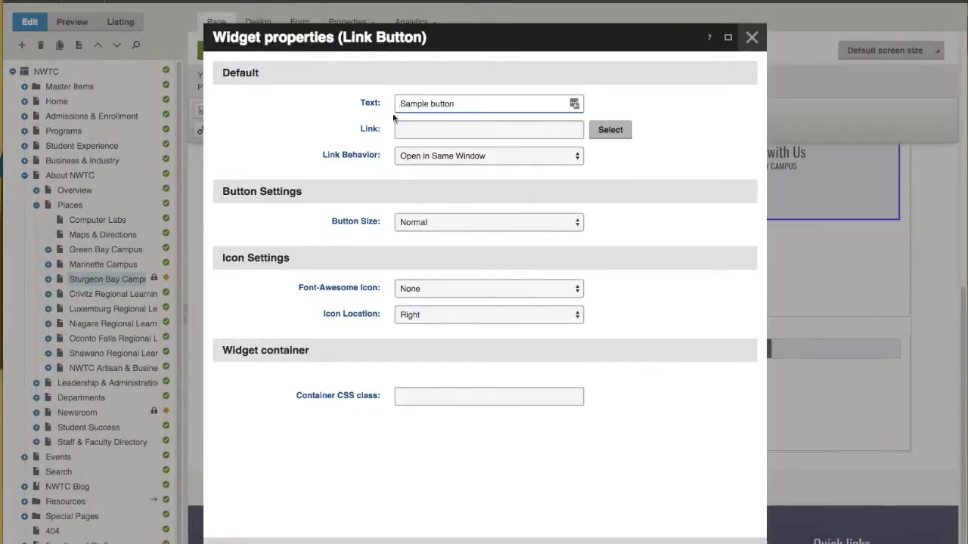
left_click(414, 127)
type("https://www.google.com")
left_click(488, 222)
left_click(412, 233)
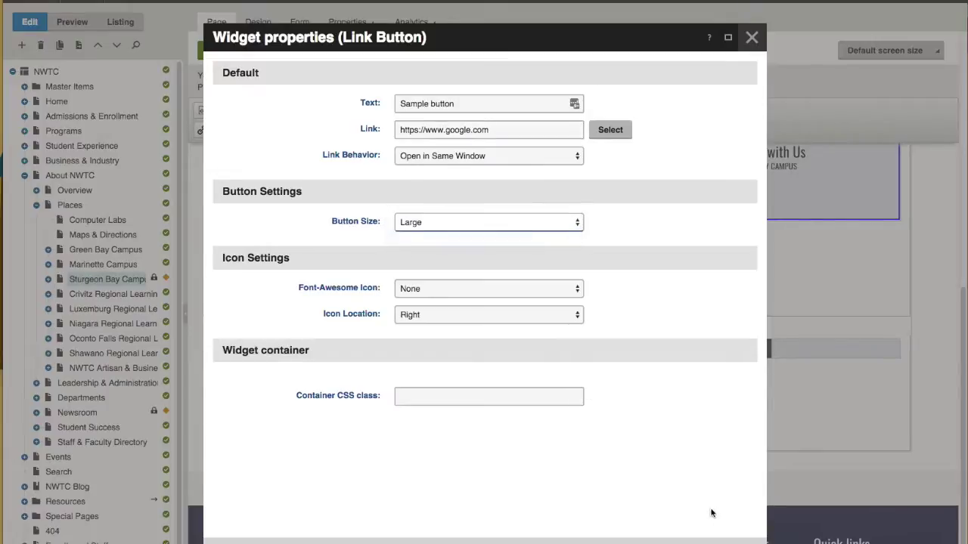